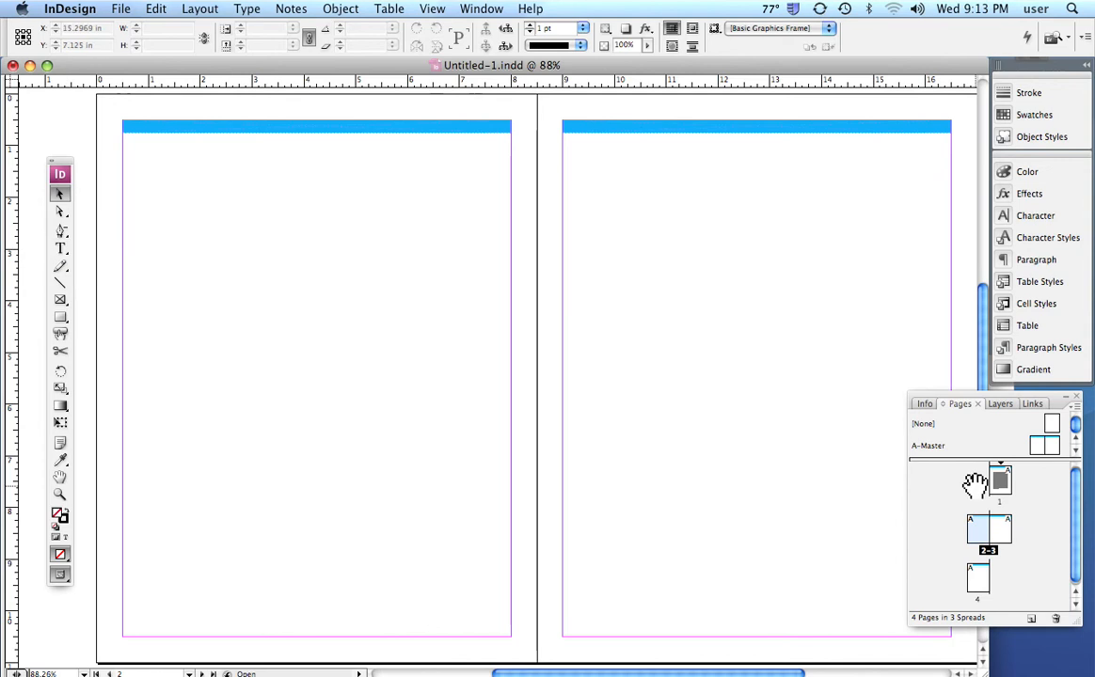
# On the right-hand page of the A-Master spread, draw a text frame about 7.5 in wide and 8.75 in high below the blue bar.
pyautogui.doubleClick(1051, 452)
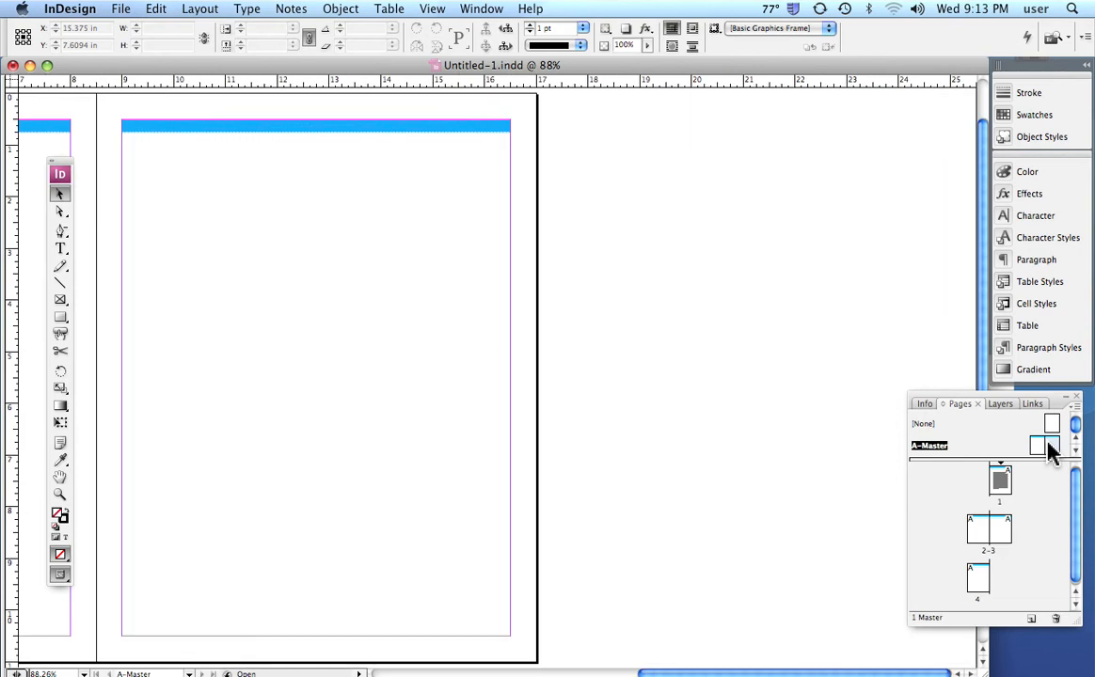
pyautogui.press('space')
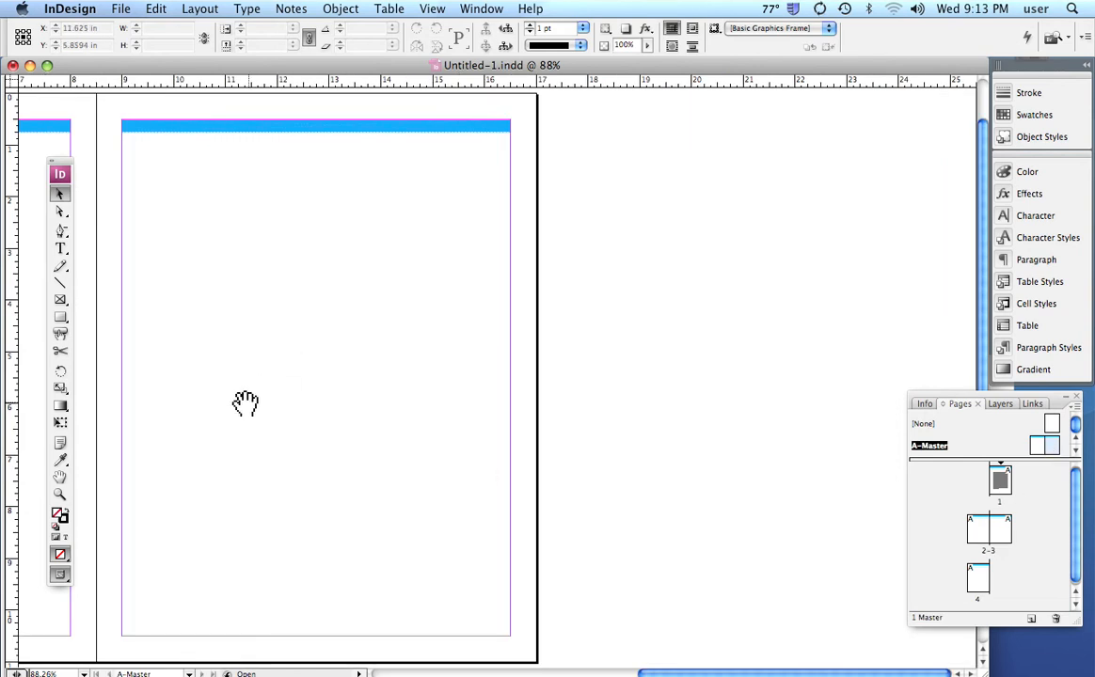
pyautogui.moveTo(245, 404); pyautogui.dragTo(597, 410)
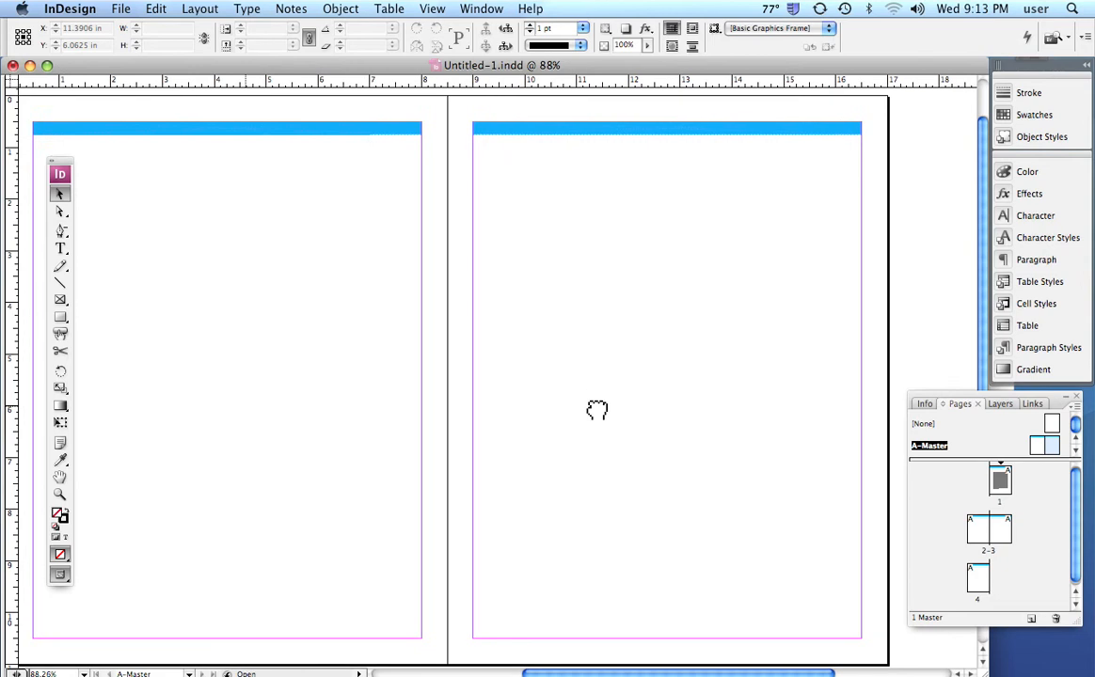
pyautogui.click(61, 251)
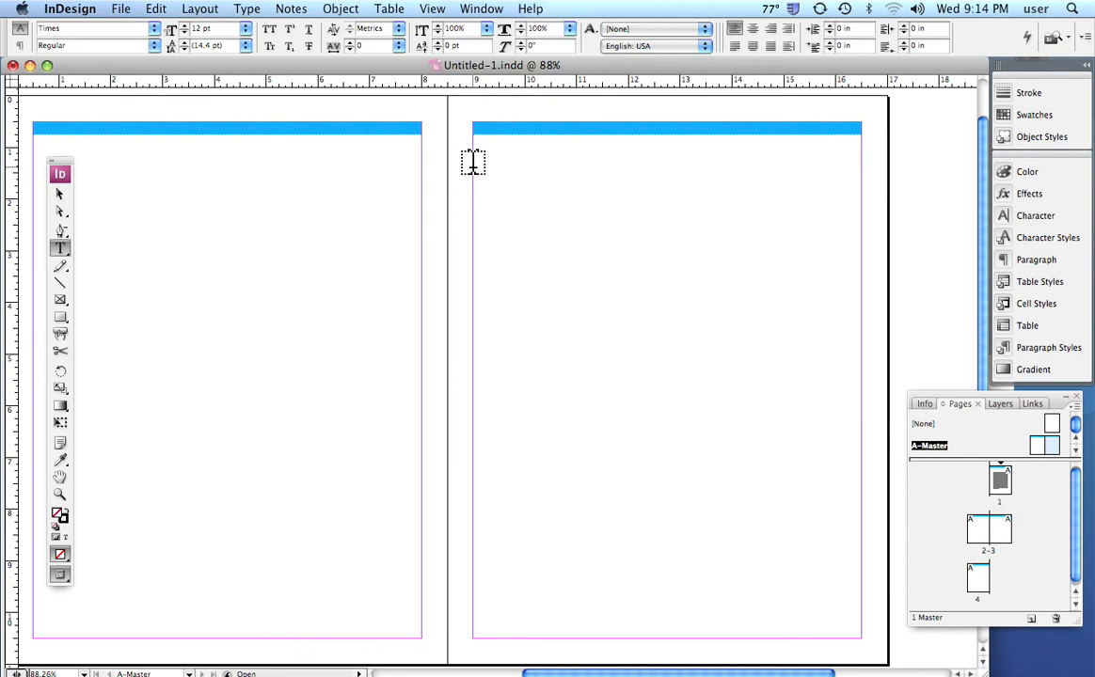
pyautogui.moveTo(474, 167); pyautogui.dragTo(860, 621)
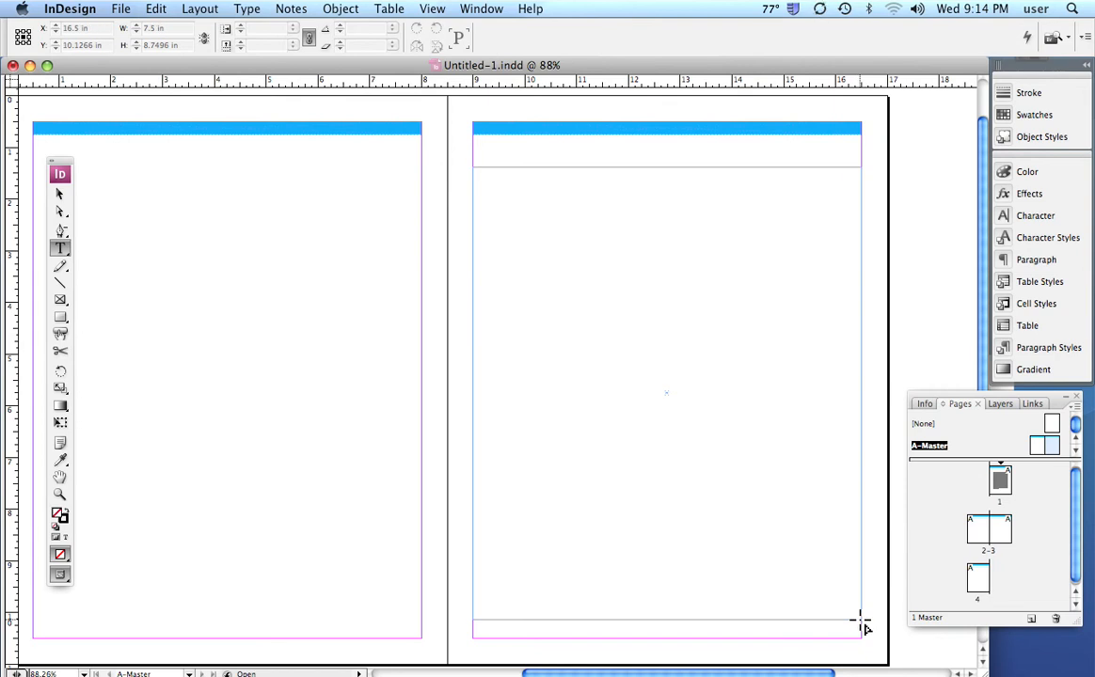
pyautogui.moveTo(859, 621); pyautogui.dragTo(861, 621)
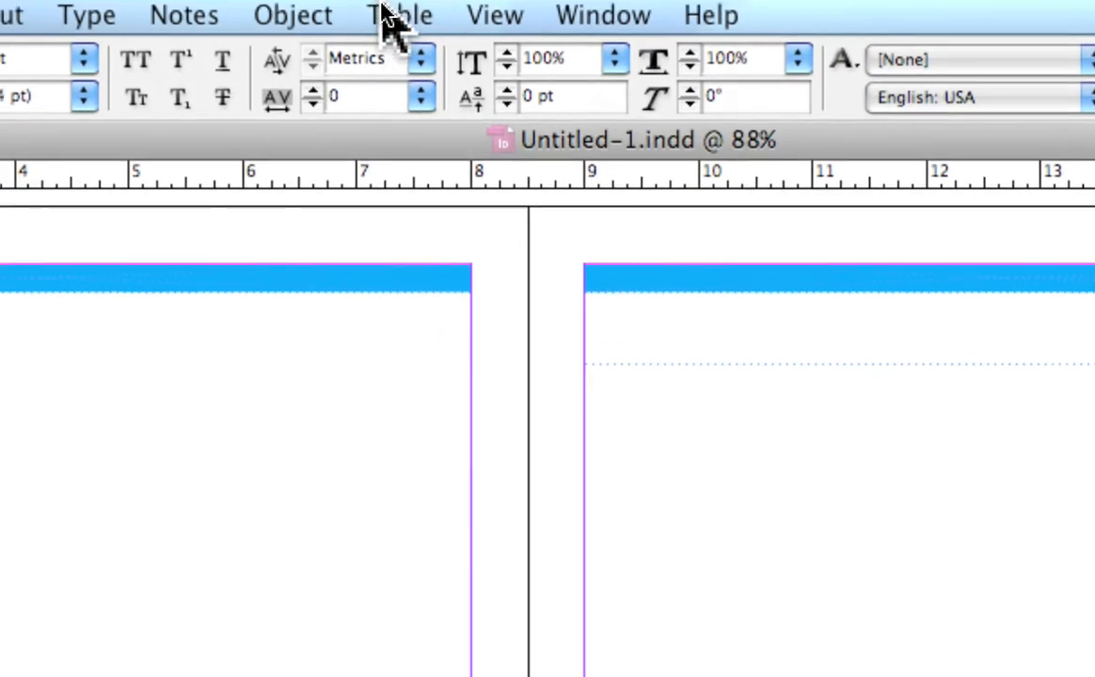
# Insert a table with 5 body rows, 7 columns and no header or footer rows into the text frame, using the Basic Table style.
pyautogui.click(388, 5)
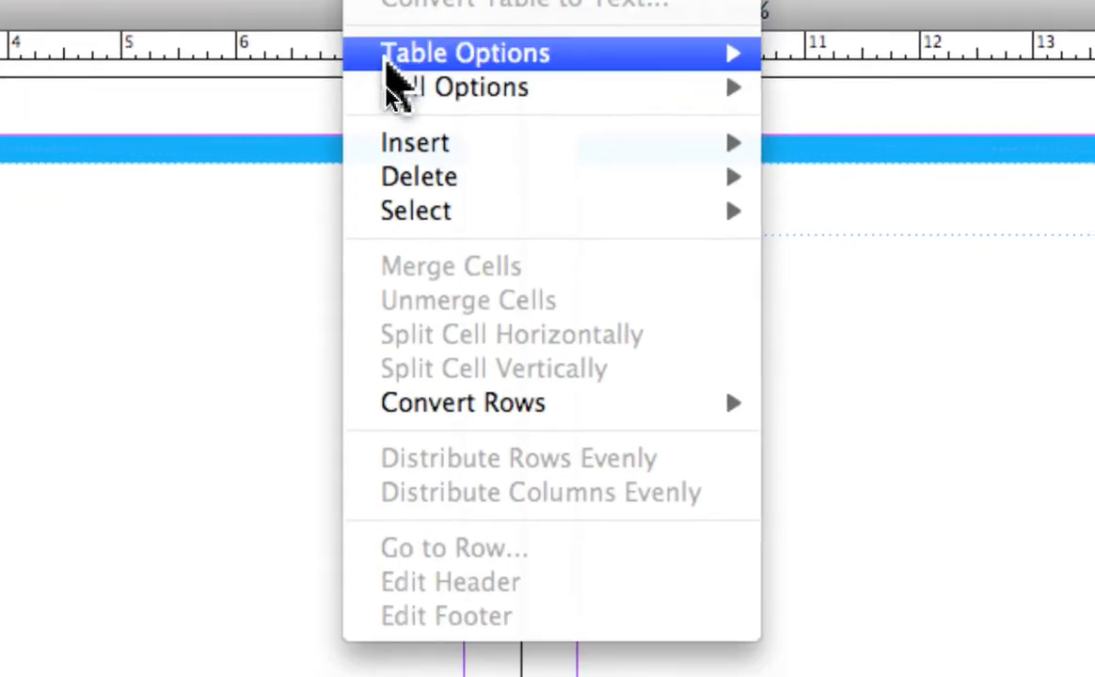
pyautogui.moveTo(392, 182)
pyautogui.moveTo(388, 94)
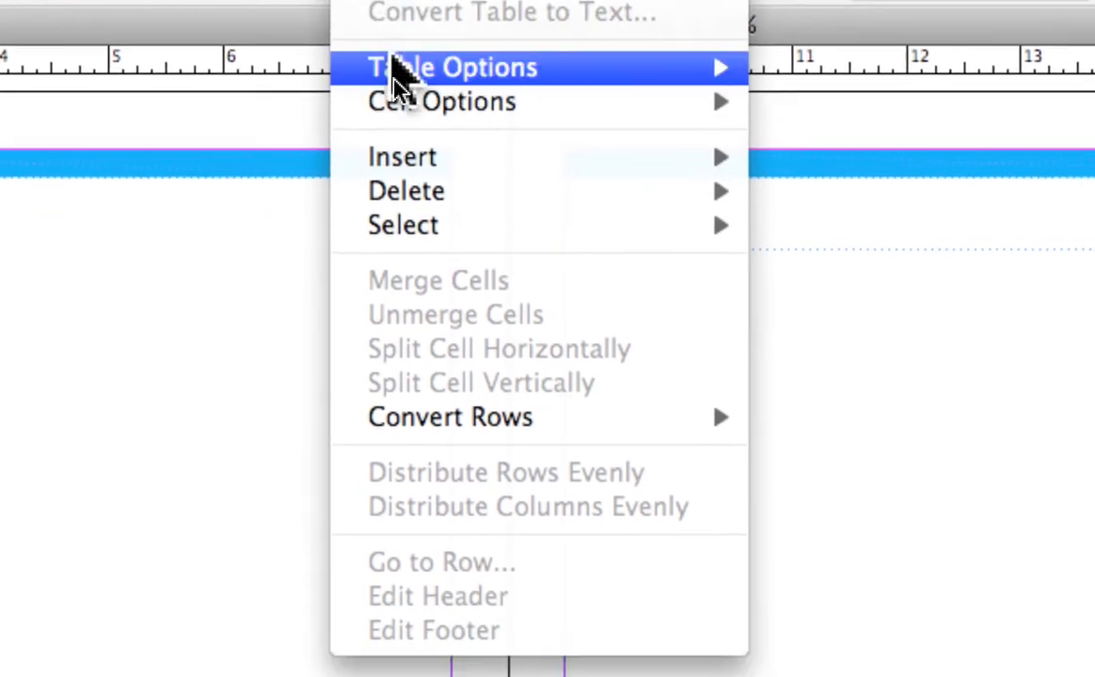
pyautogui.moveTo(397, 75)
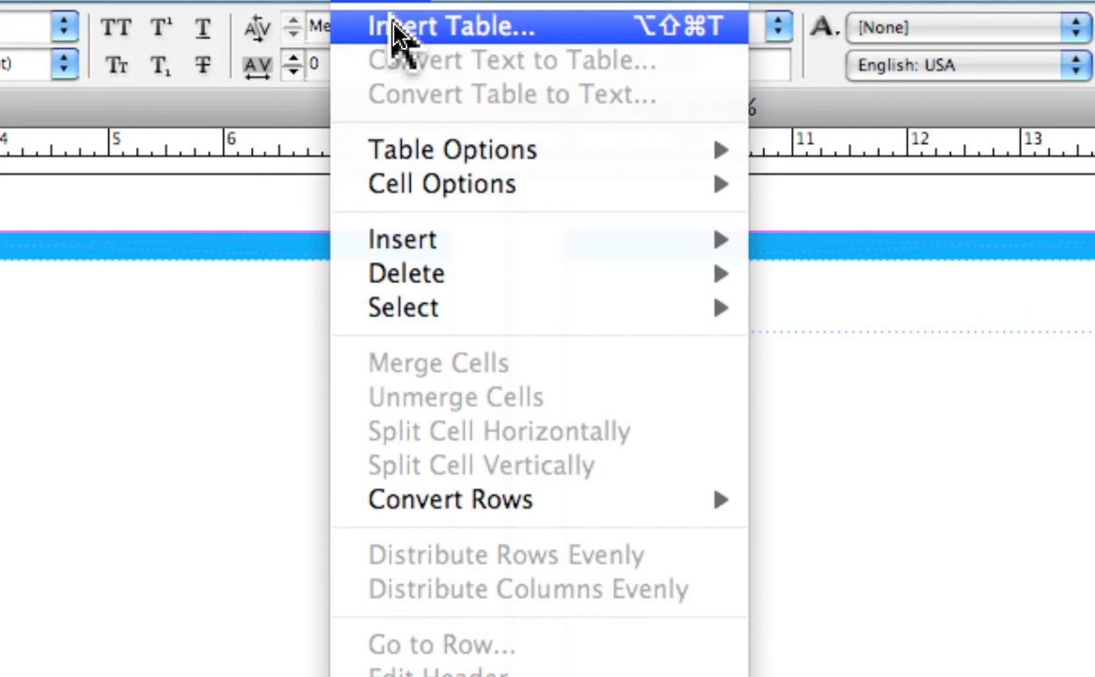
pyautogui.click(393, 29)
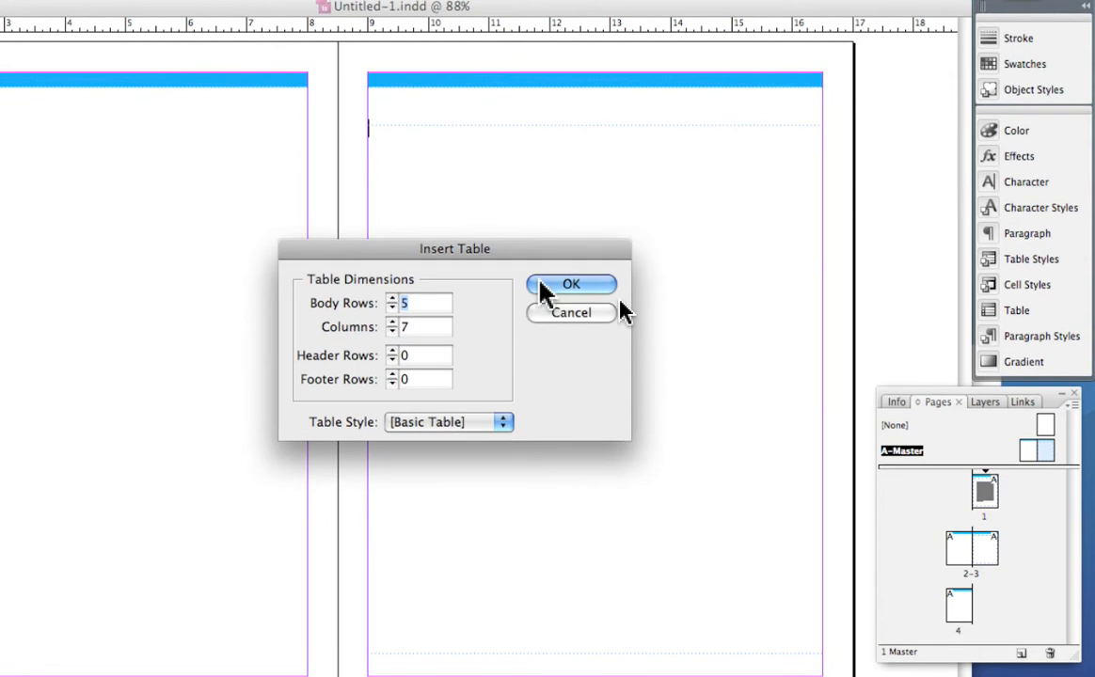
pyautogui.click(541, 291)
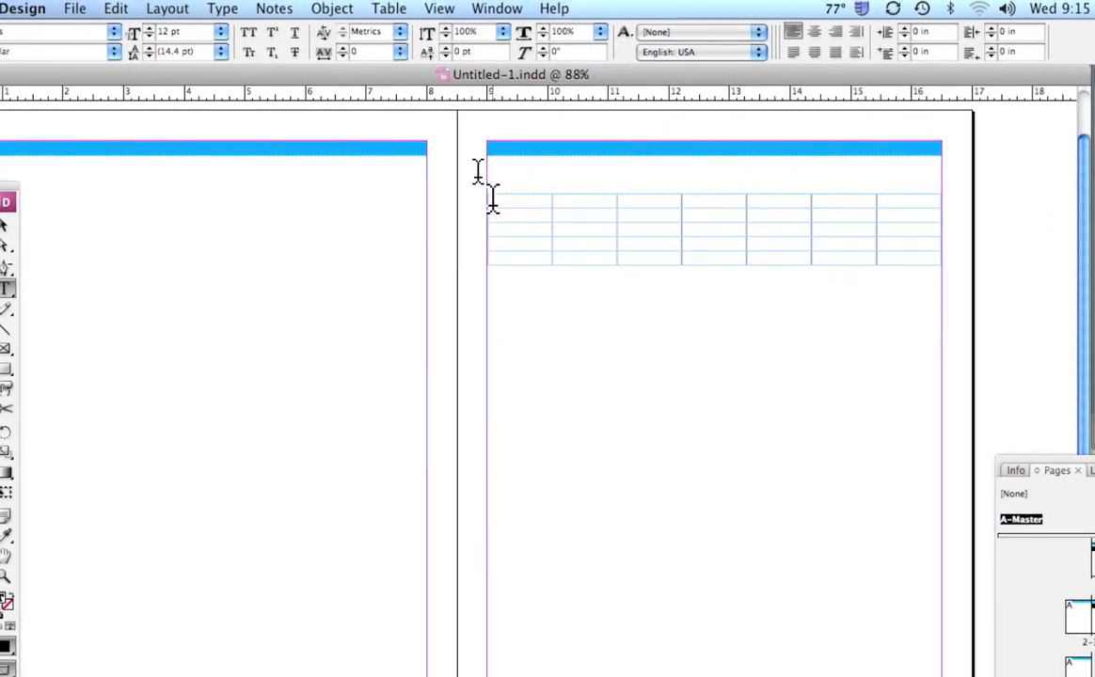
# Select all seven cells of the table's top row and open their Cell Options at the text settings, keeping the table in view.
pyautogui.moveTo(492, 198); pyautogui.dragTo(853, 197)
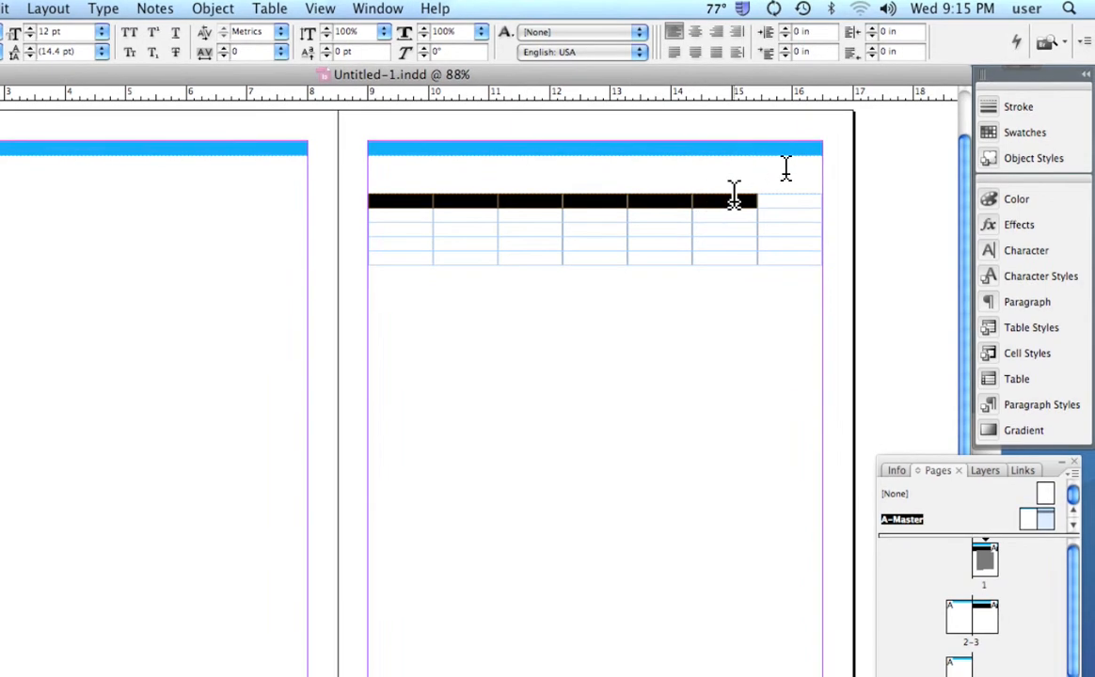
pyautogui.moveTo(733, 194); pyautogui.dragTo(394, 192)
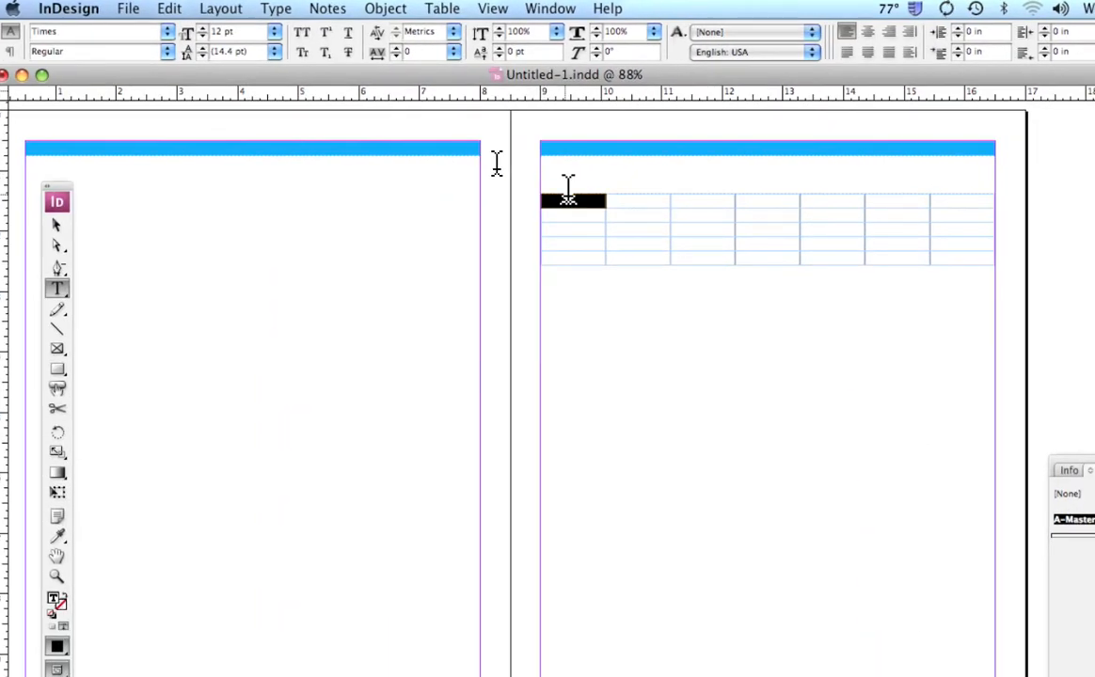
pyautogui.moveTo(568, 193); pyautogui.dragTo(933, 199)
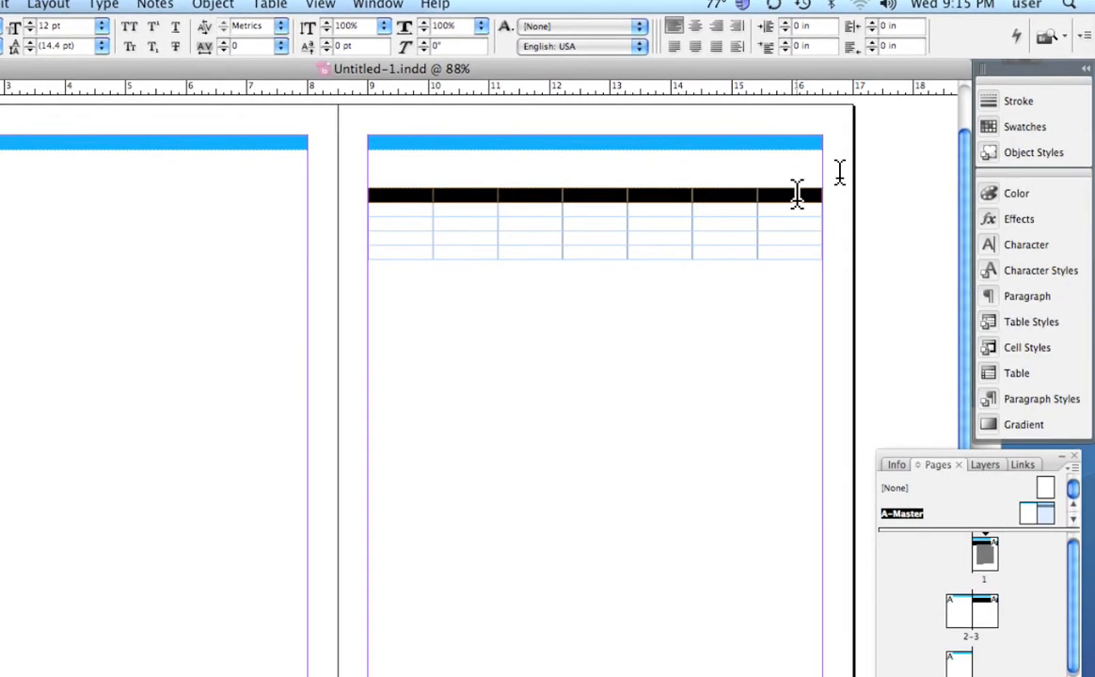
pyautogui.moveTo(797, 193); pyautogui.dragTo(770, 149)
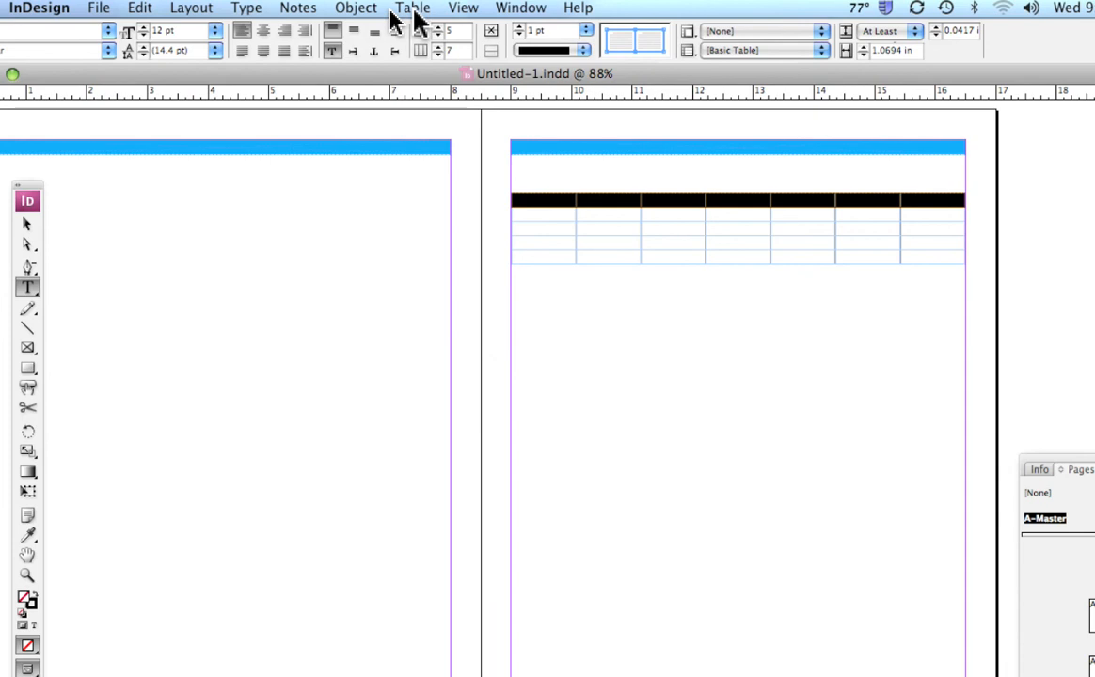
pyautogui.click(414, 9)
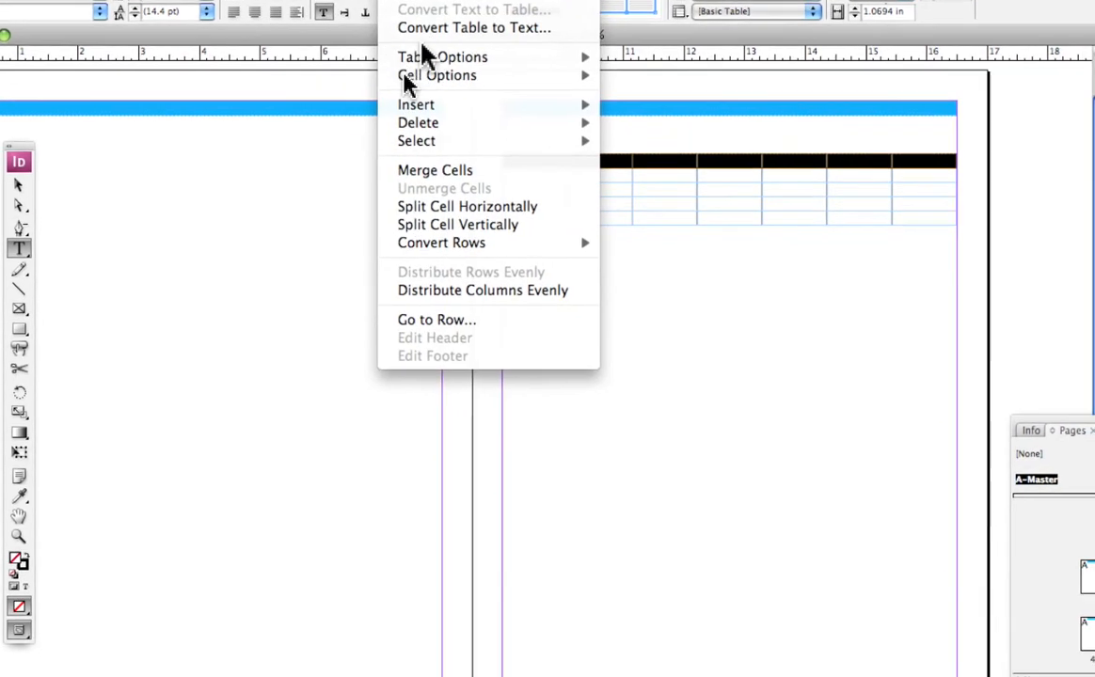
pyautogui.moveTo(442, 114)
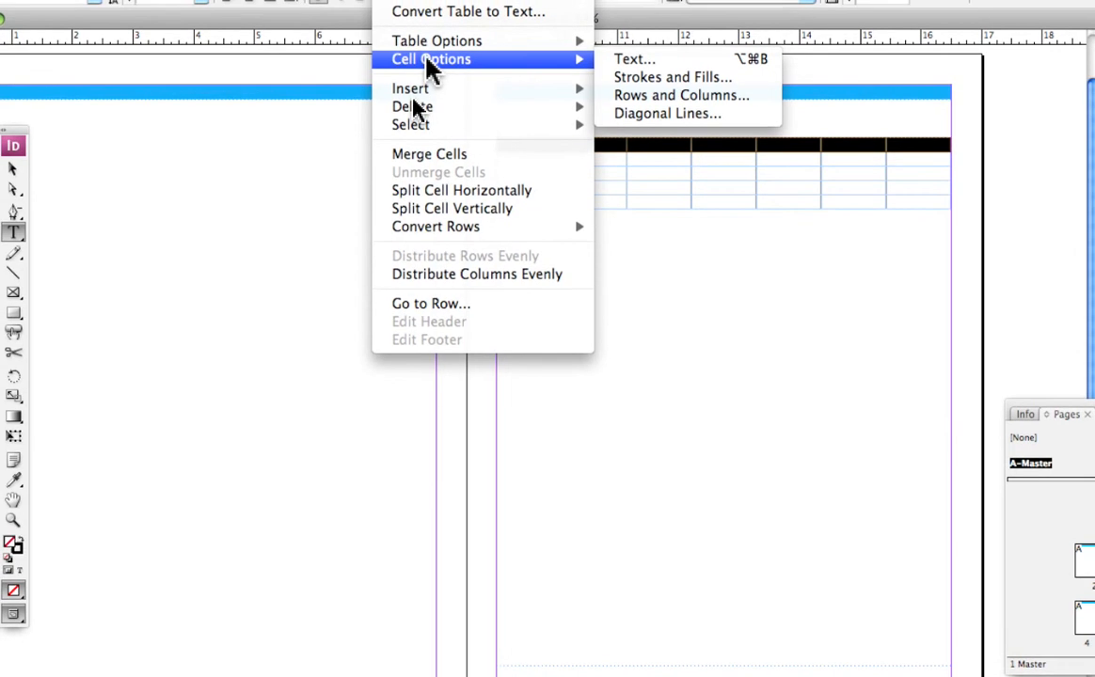
pyautogui.moveTo(410, 47)
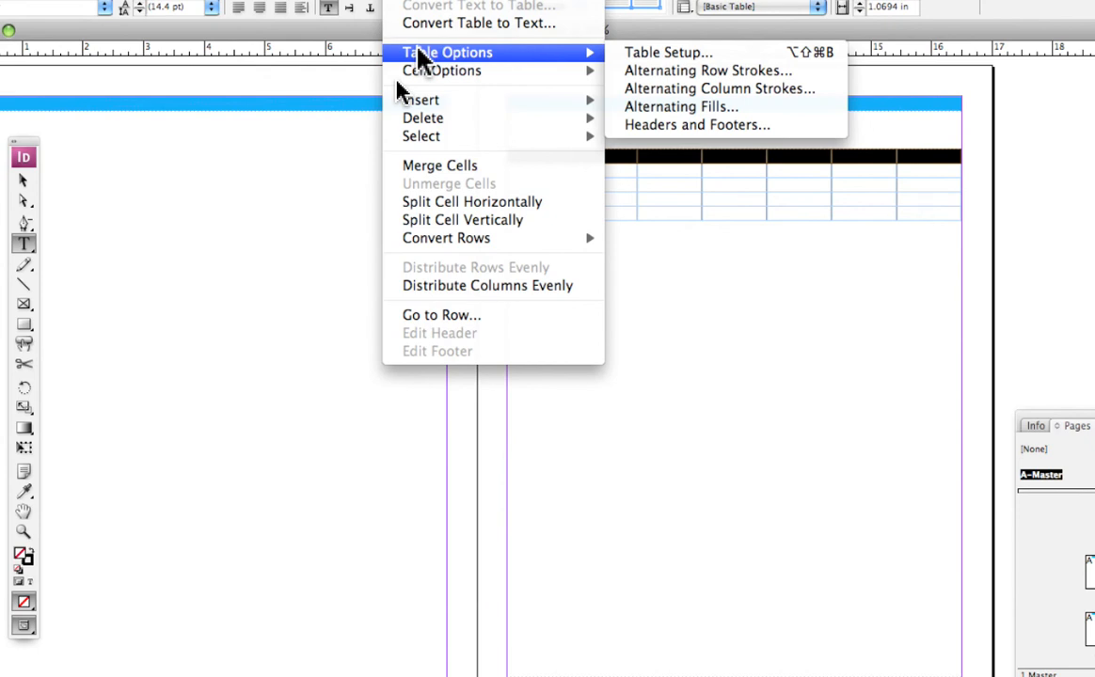
pyautogui.moveTo(419, 70)
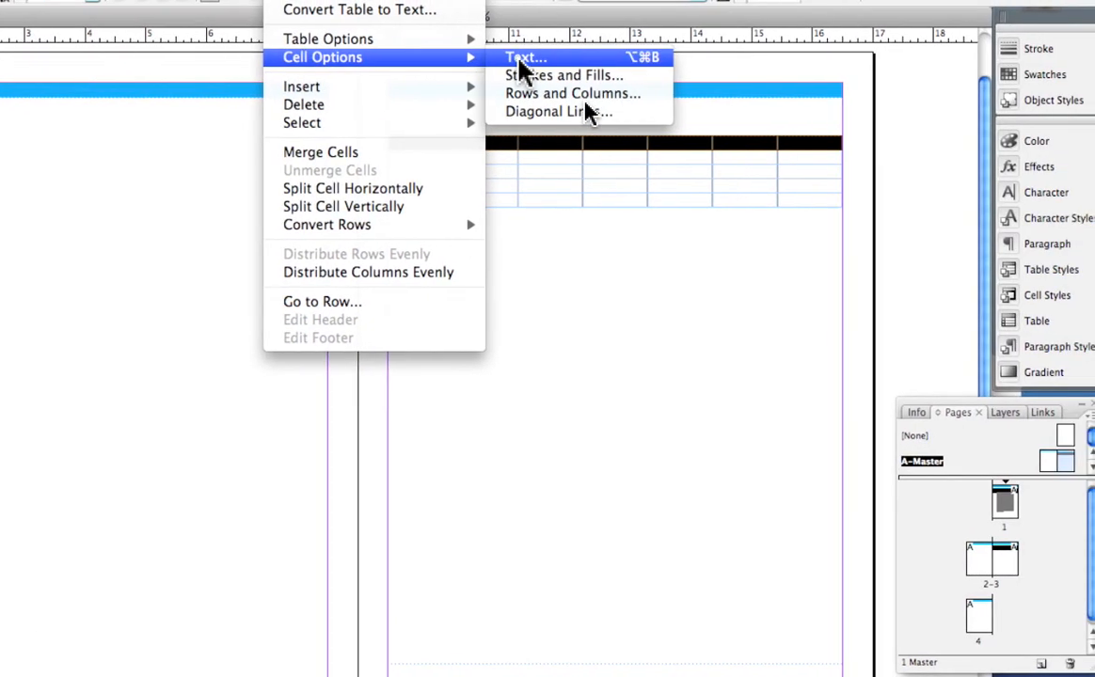
pyautogui.click(524, 61)
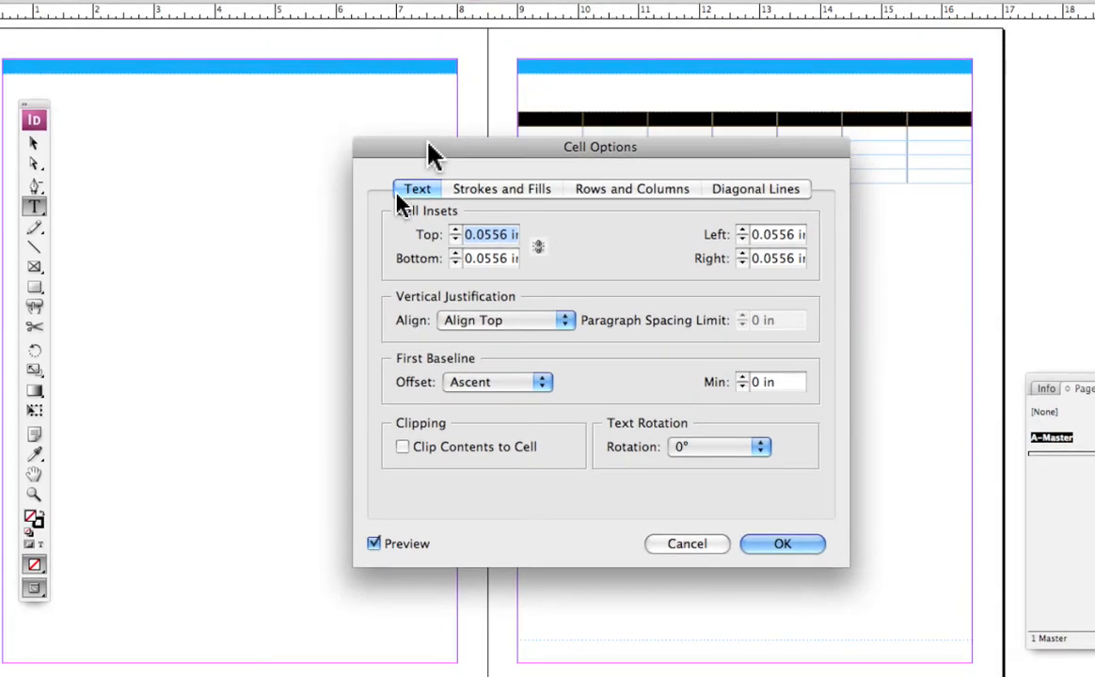
pyautogui.moveTo(428, 151); pyautogui.dragTo(100, 58)
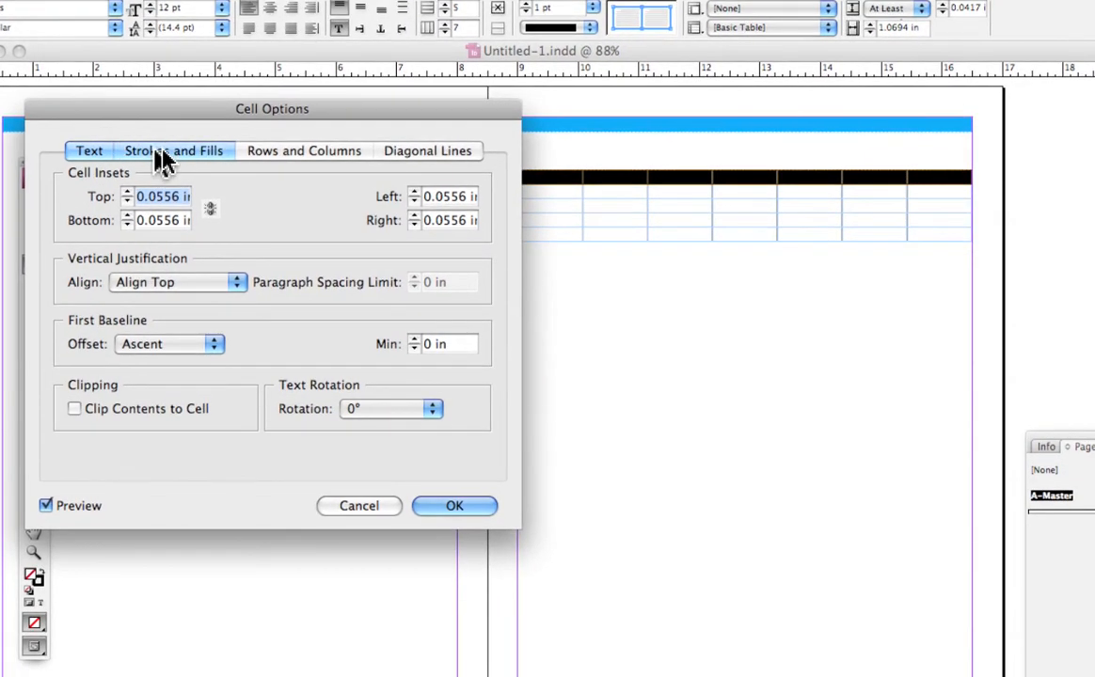
# Review the cell options for strokes and fills, rows and columns, diagonal lines and text.
pyautogui.click(193, 175)
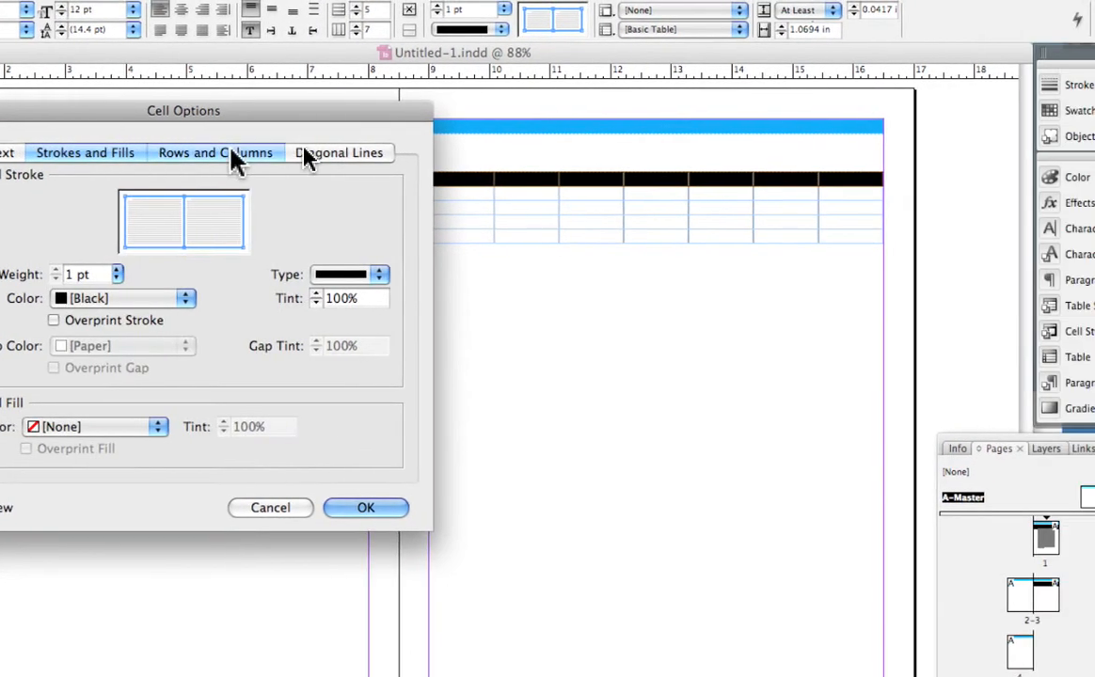
pyautogui.click(247, 152)
pyautogui.click(350, 152)
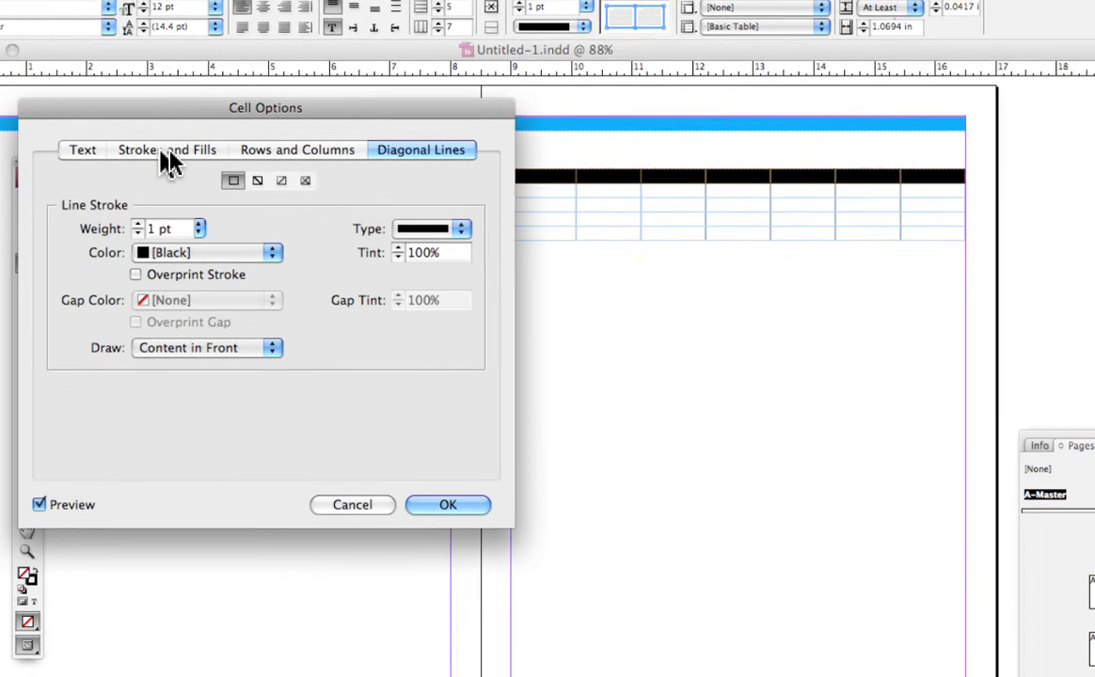
pyautogui.click(80, 146)
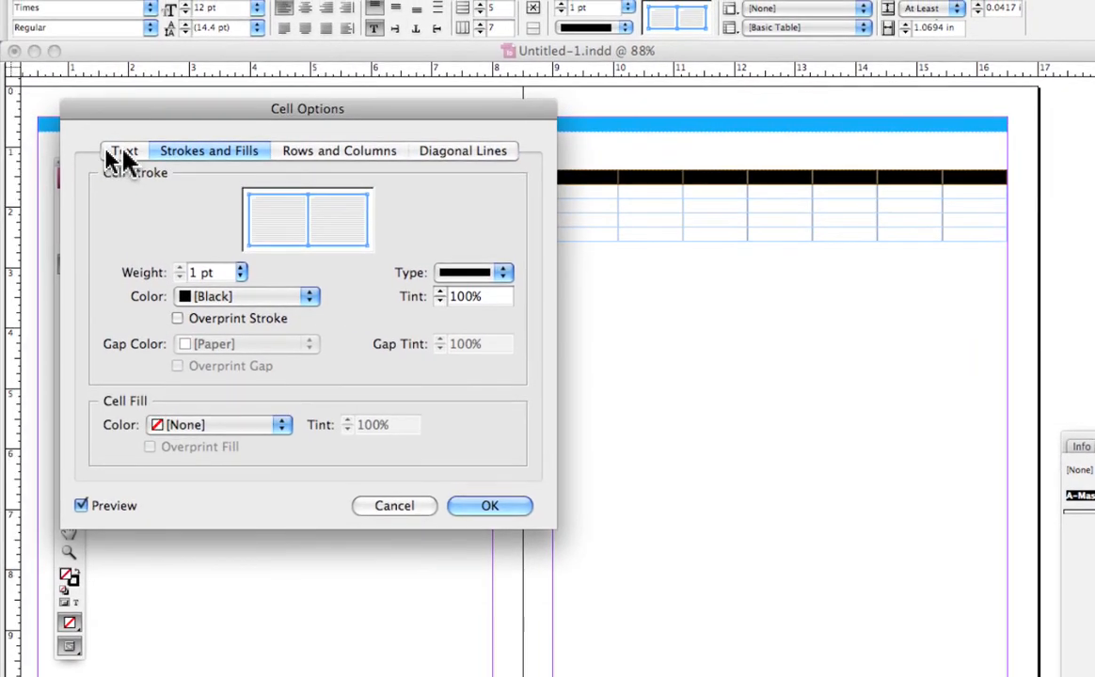
pyautogui.click(109, 153)
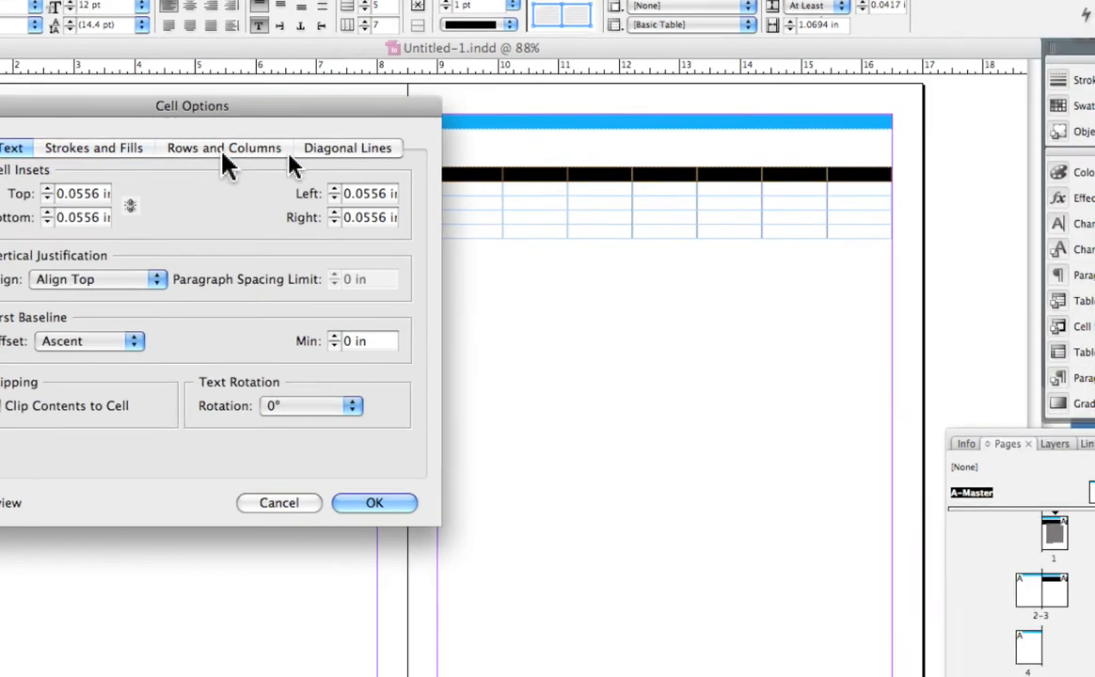
# Set the top row's height to at least 1.25 in and apply the cell options.
pyautogui.click(391, 156)
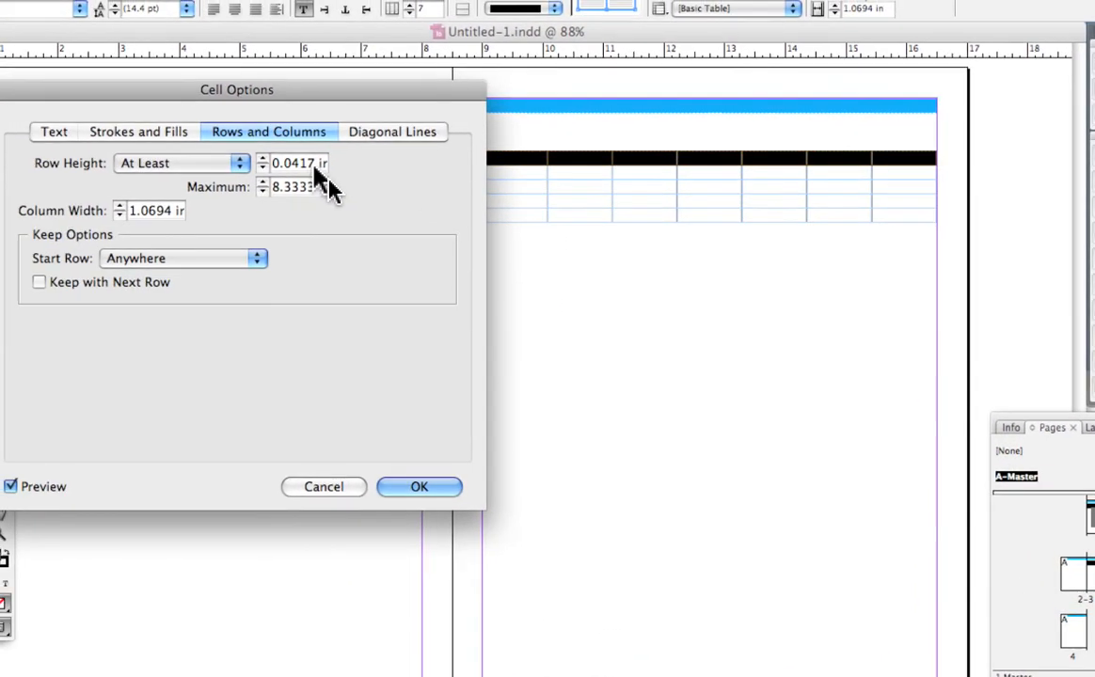
pyautogui.moveTo(314, 163); pyautogui.dragTo(263, 164)
pyautogui.write('1')
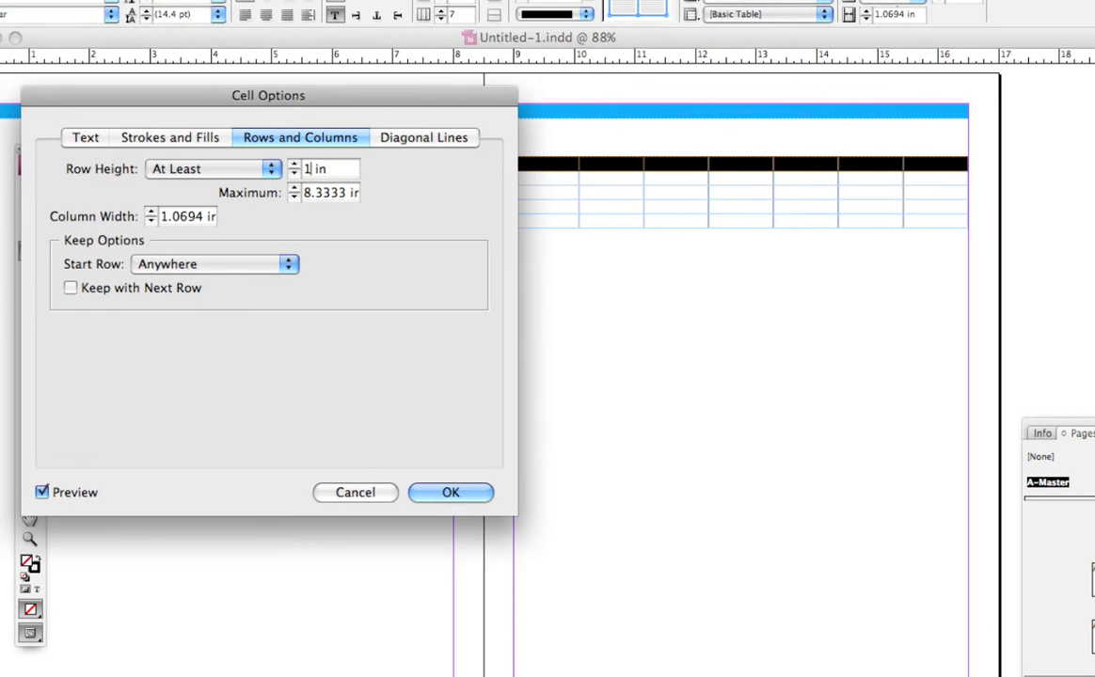
pyautogui.write('.25')
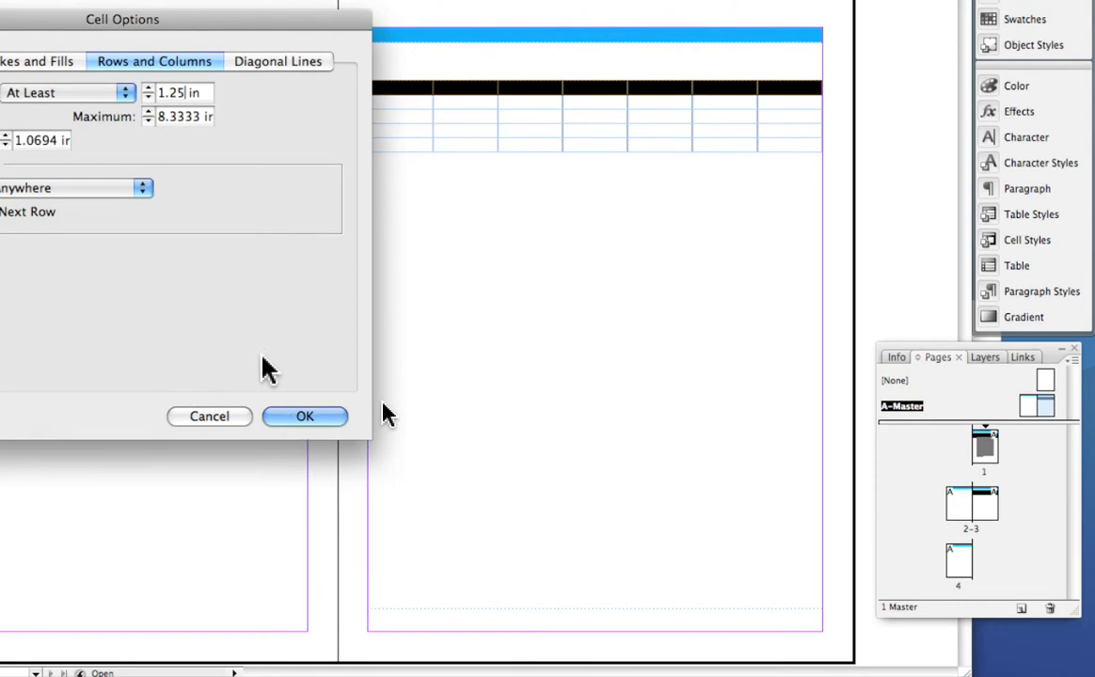
pyautogui.click(299, 416)
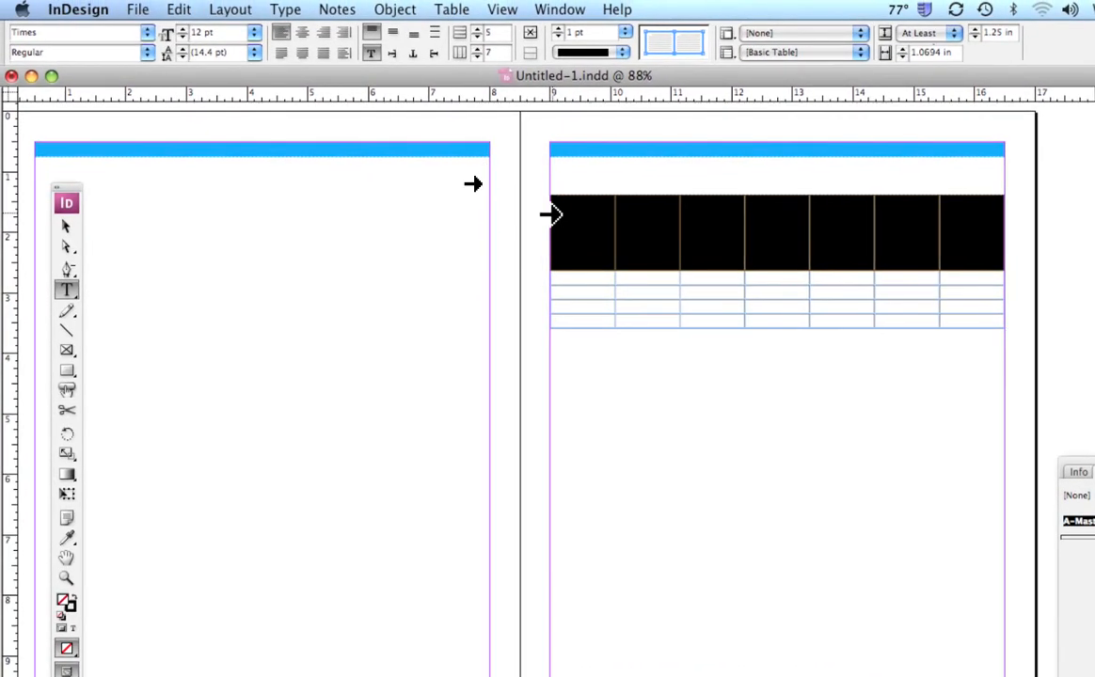
# Select every cell in the table, try stretching the last row downward by its lower border, and undo that resize.
pyautogui.click(553, 206)
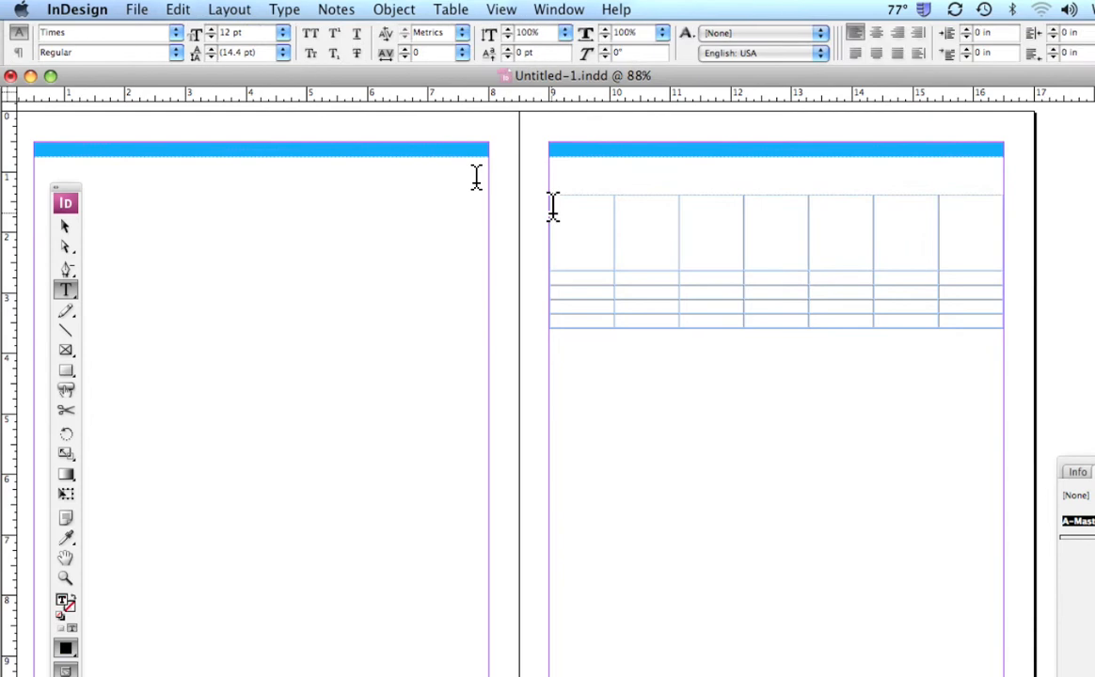
pyautogui.moveTo(553, 207); pyautogui.dragTo(1021, 389)
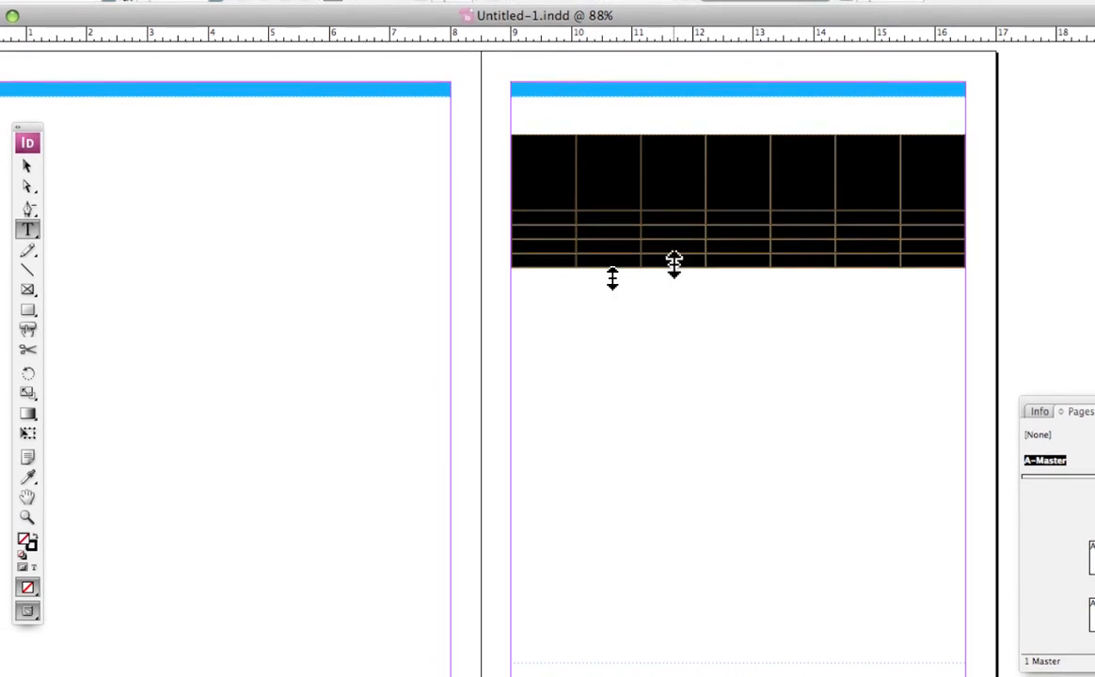
pyautogui.moveTo(674, 263); pyautogui.dragTo(671, 374)
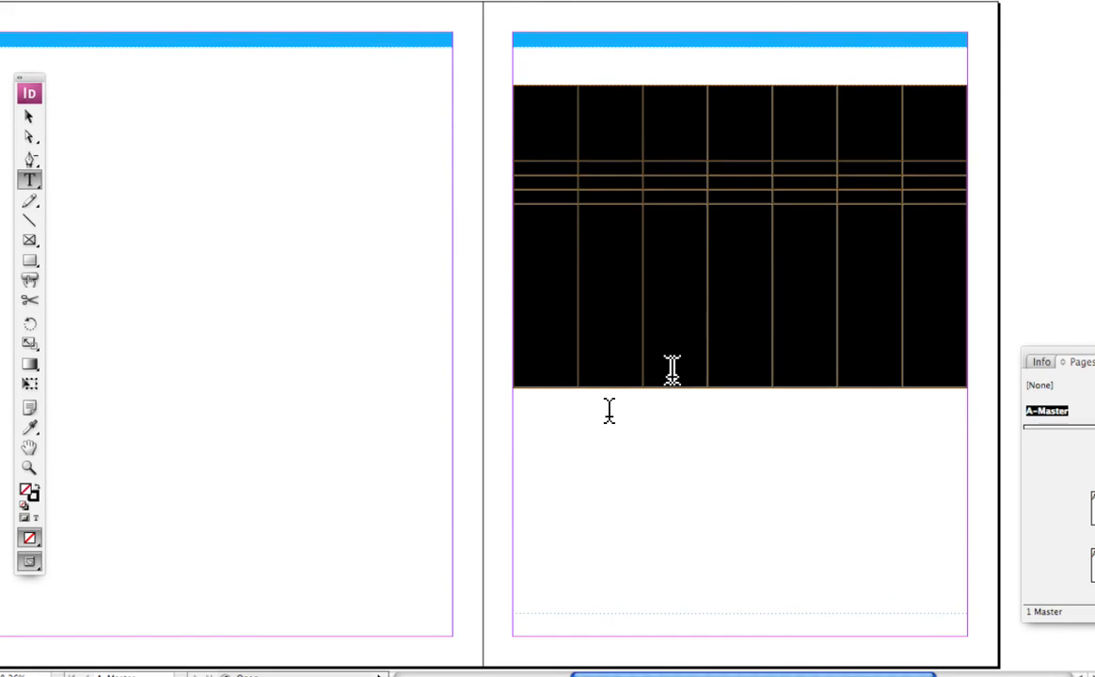
pyautogui.press('super+z')
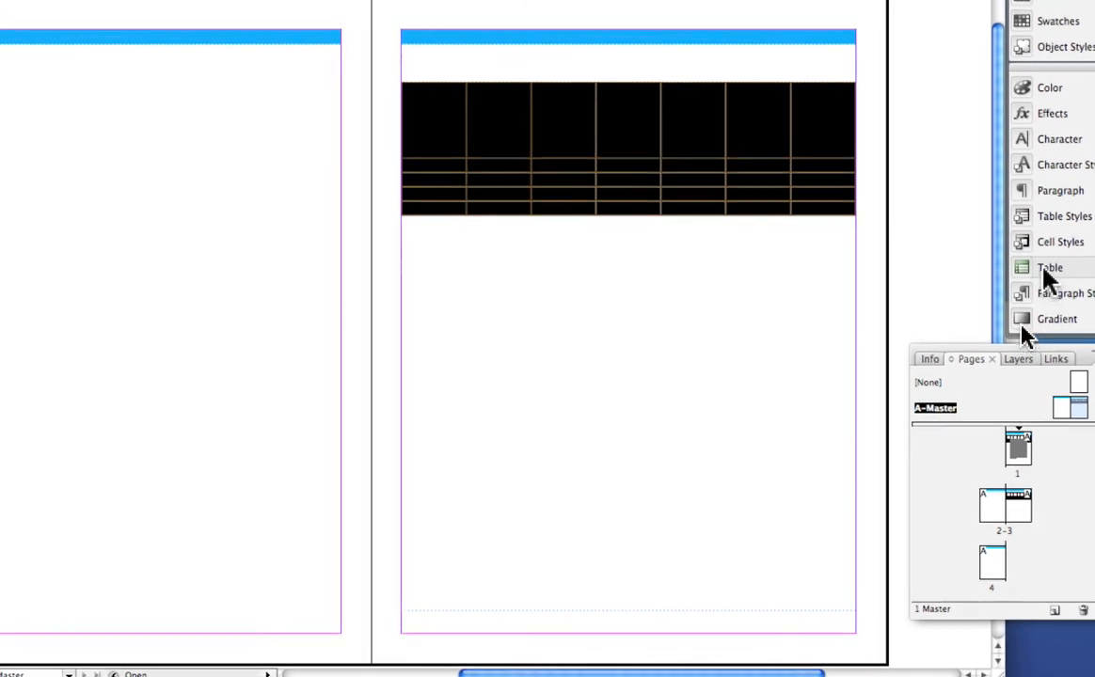
# Open the floating Table settings and place them over the empty left-hand master page, clear of the selected table.
pyautogui.click(1048, 268)
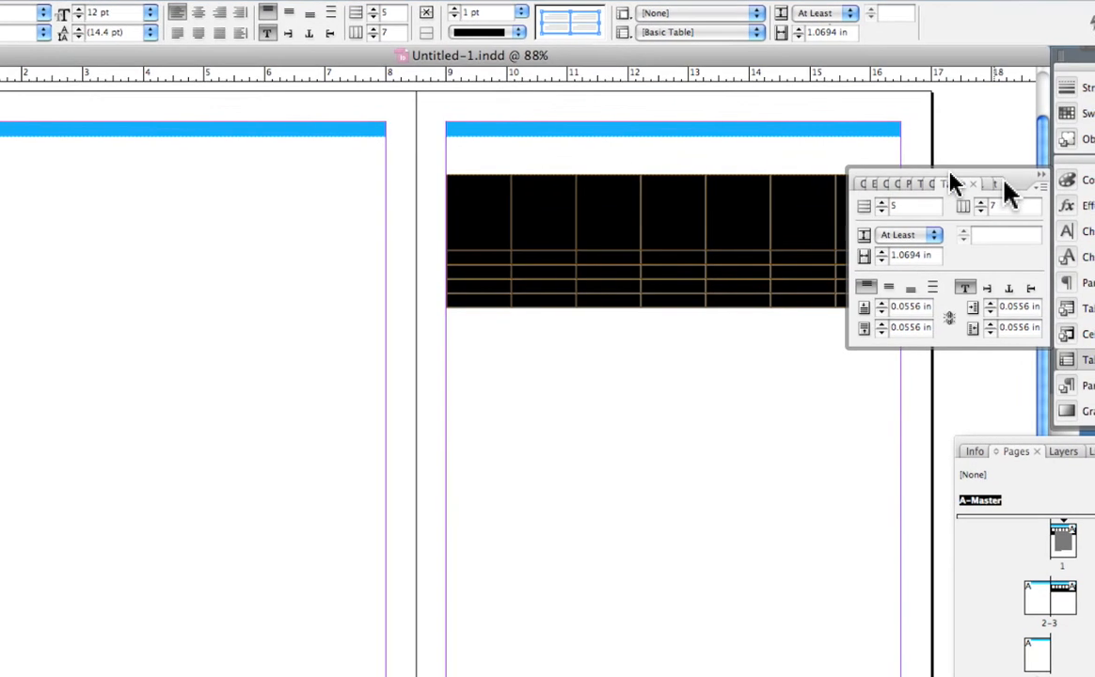
pyautogui.moveTo(1015, 191); pyautogui.dragTo(528, 286)
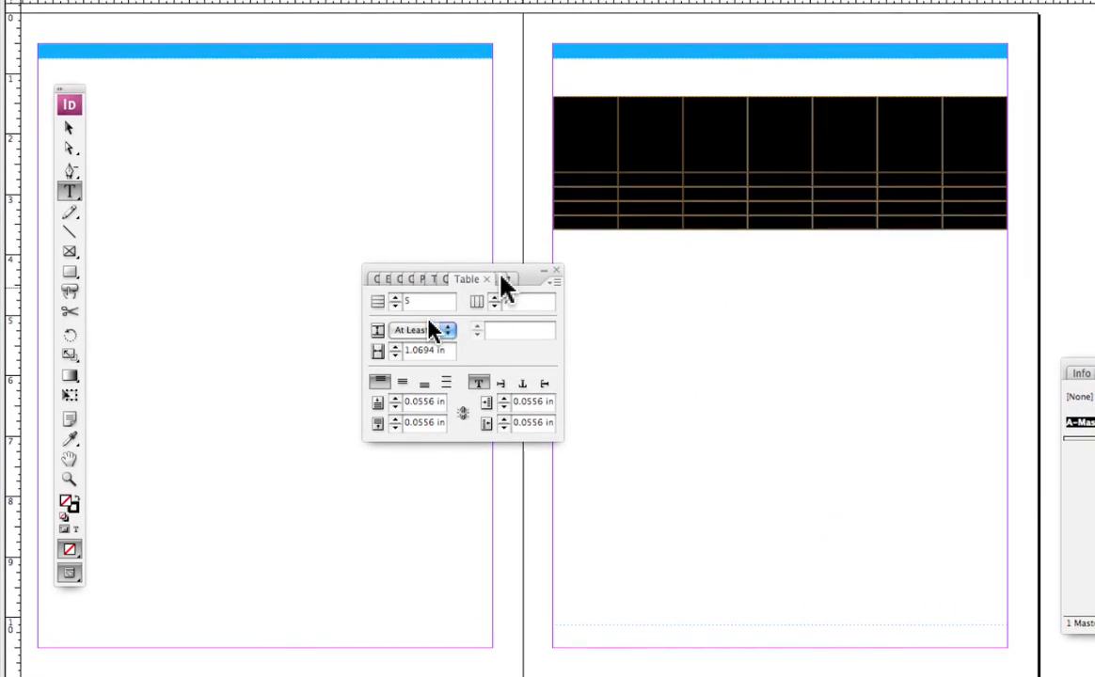
pyautogui.click(503, 279)
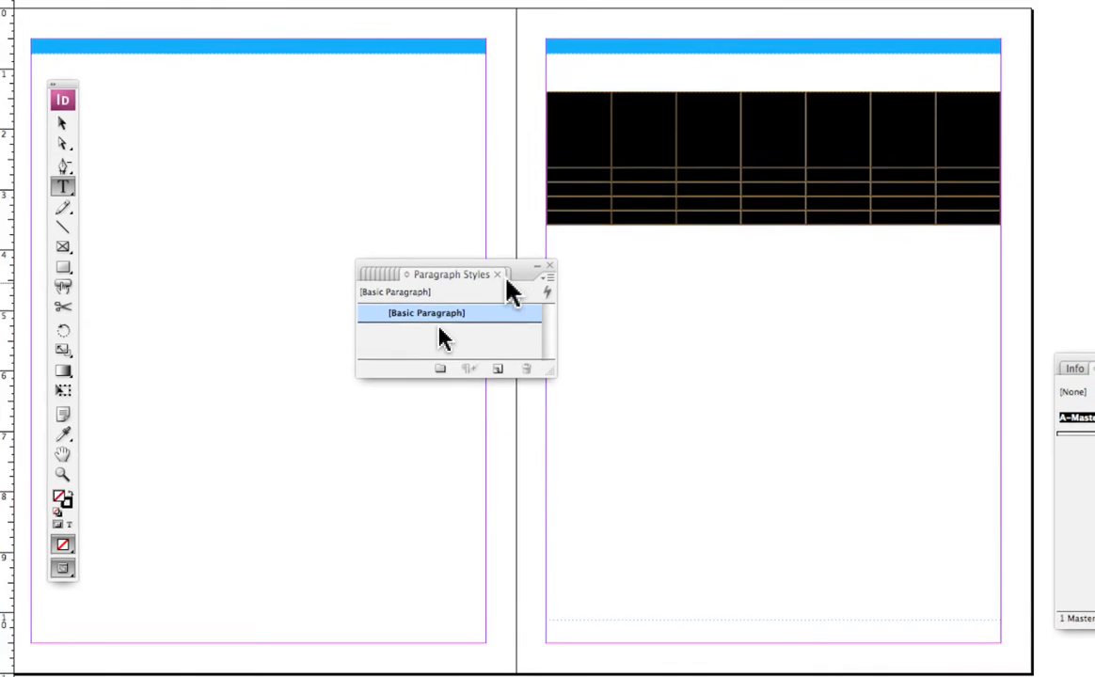
pyautogui.click(513, 279)
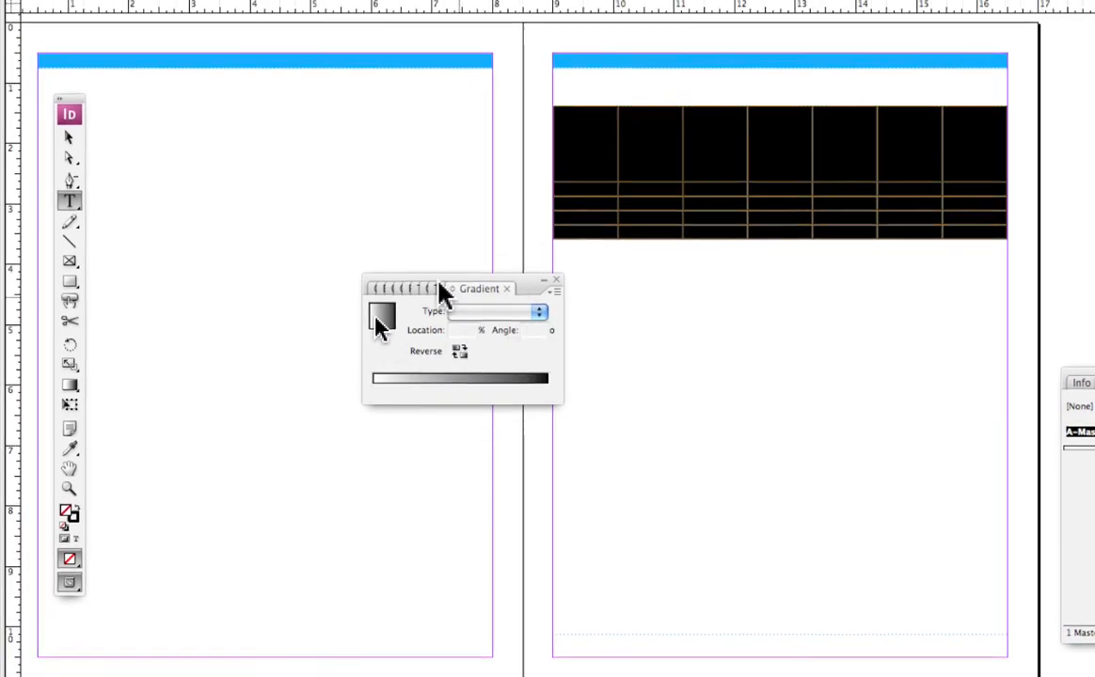
pyautogui.click(433, 274)
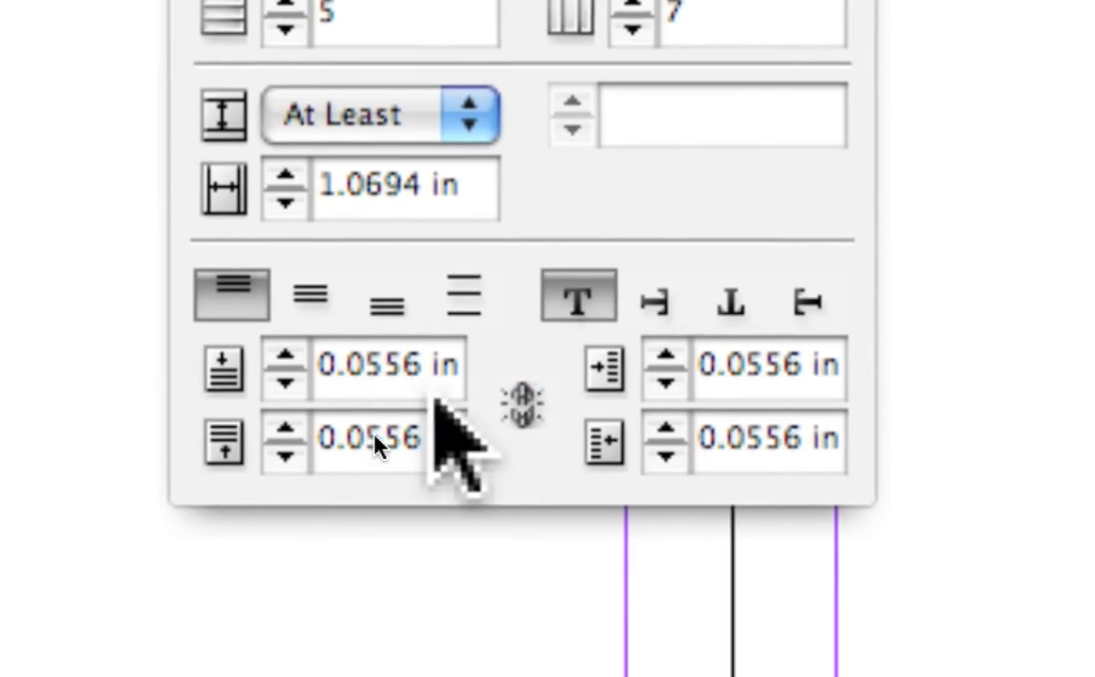
# Set the top cell inset of all selected cells to 1.25 in and move the Table settings farther away from the table.
pyautogui.moveTo(432, 374); pyautogui.dragTo(226, 379)
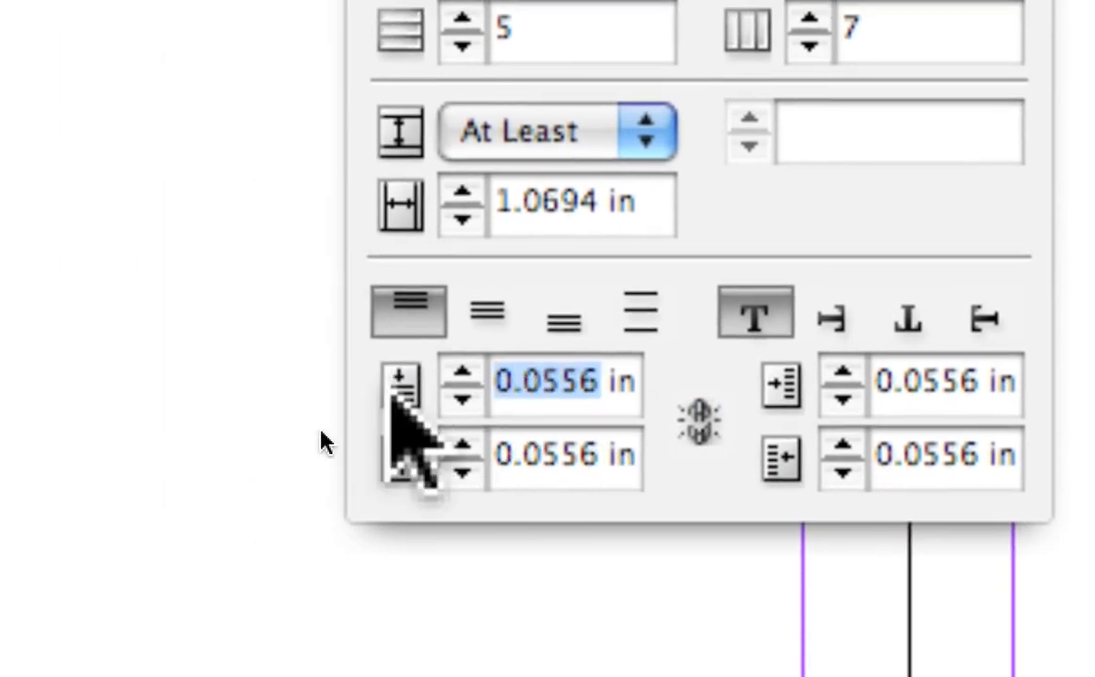
pyautogui.write('1')
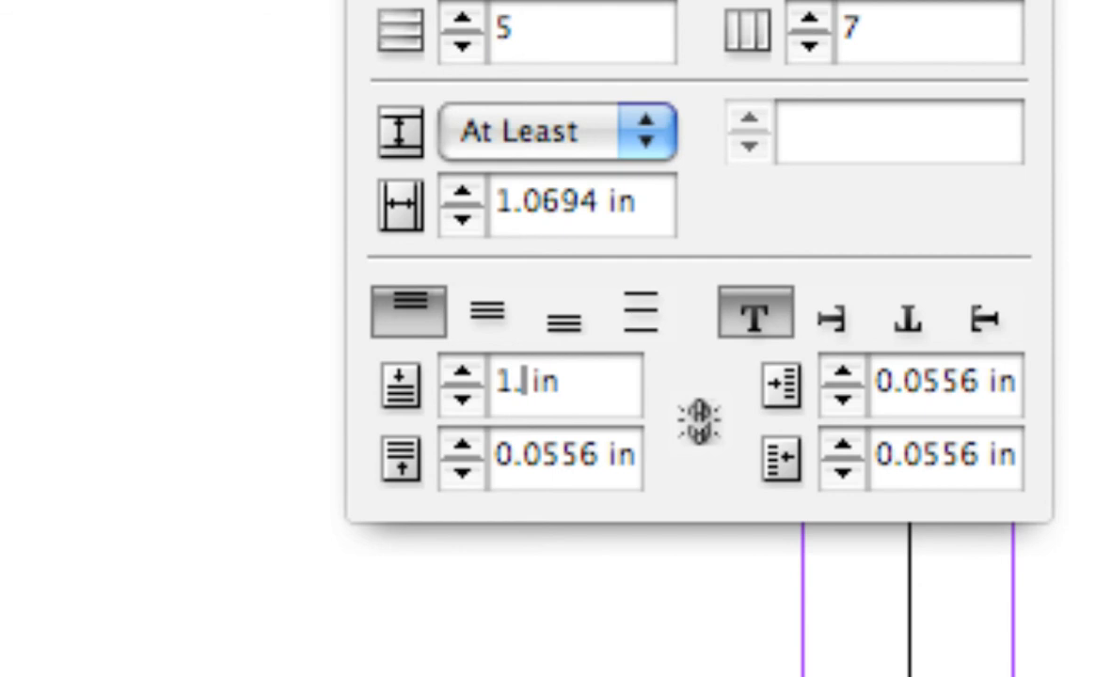
pyautogui.write('.25')
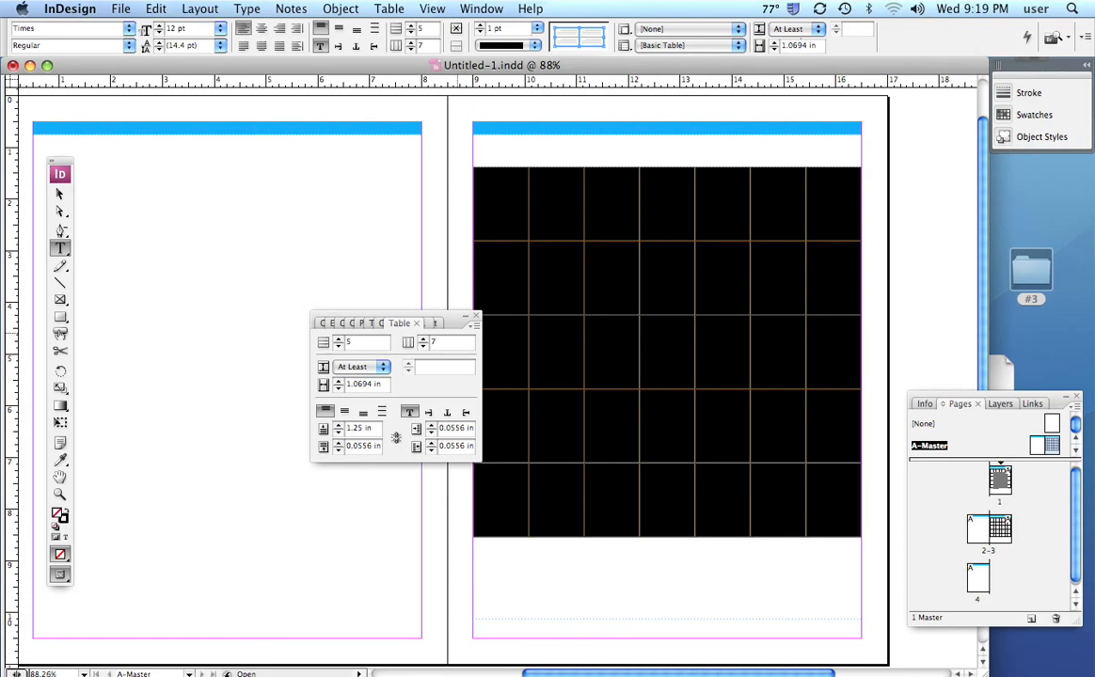
pyautogui.moveTo(404, 316); pyautogui.dragTo(261, 238)
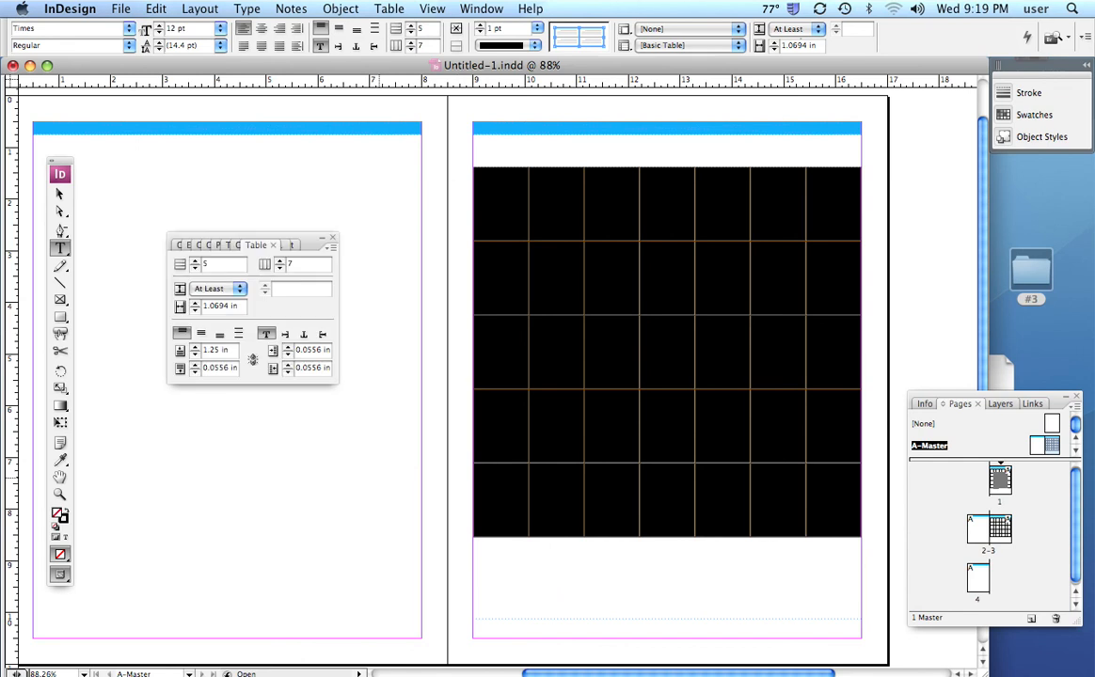